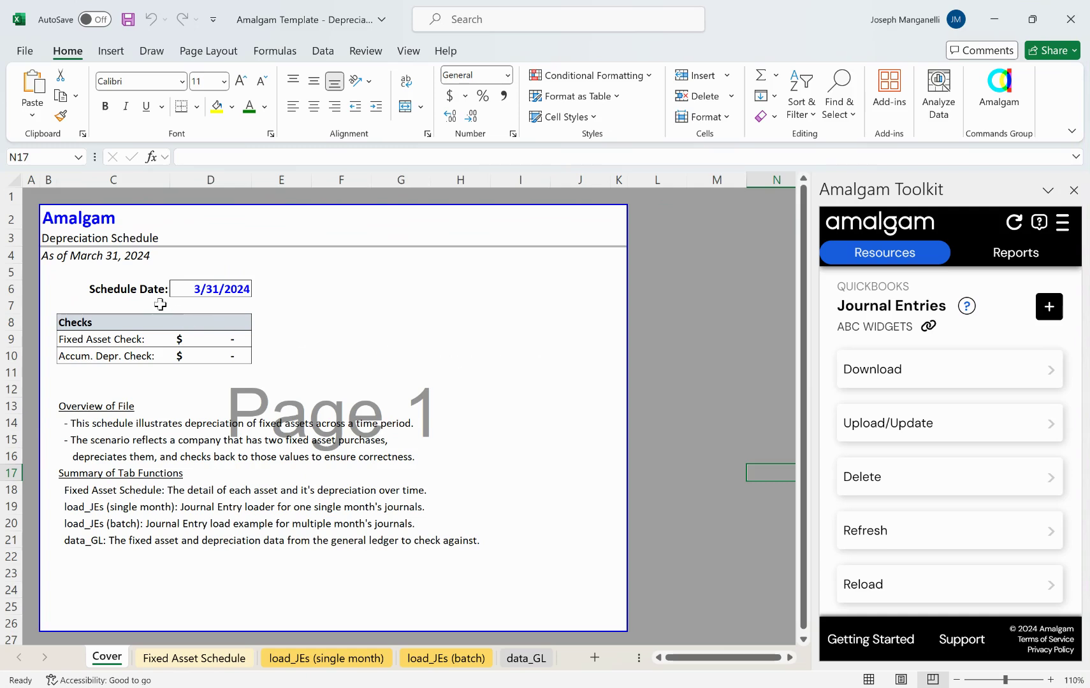
# - Examine the Cover sheet's schedule date, check table, file overview and summary of tab functions
pyautogui.click(204, 294)
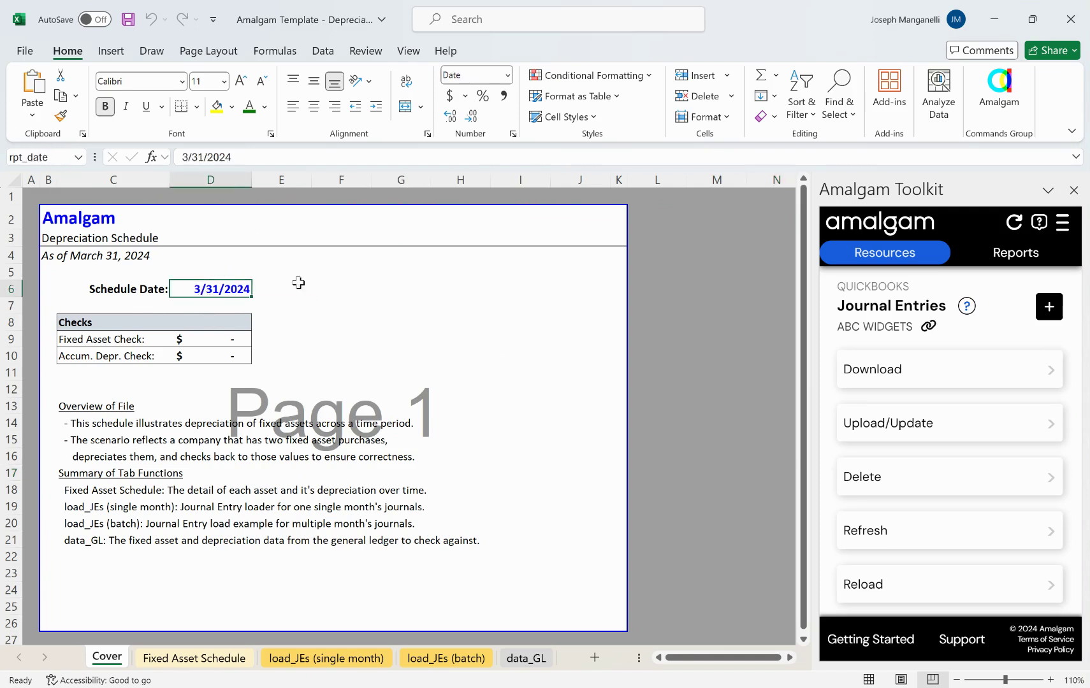
pyautogui.click(323, 305)
pyautogui.moveTo(96, 328); pyautogui.dragTo(240, 355)
pyautogui.click(358, 358)
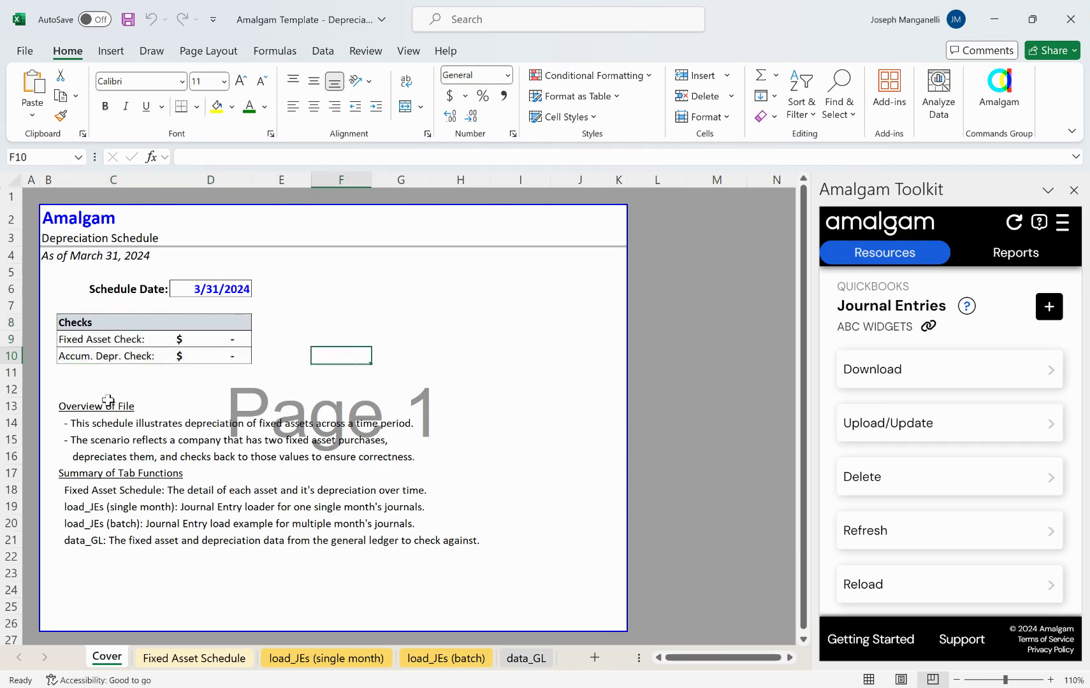
pyautogui.click(56, 402)
pyautogui.moveTo(55, 401); pyautogui.dragTo(518, 562)
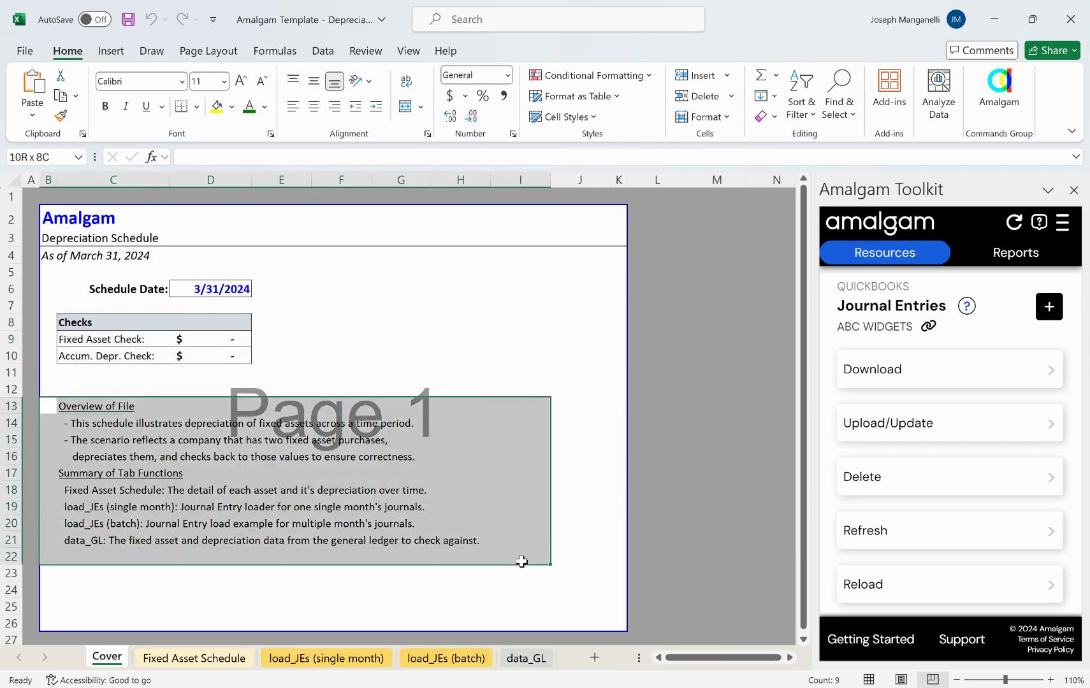
pyautogui.click(590, 506)
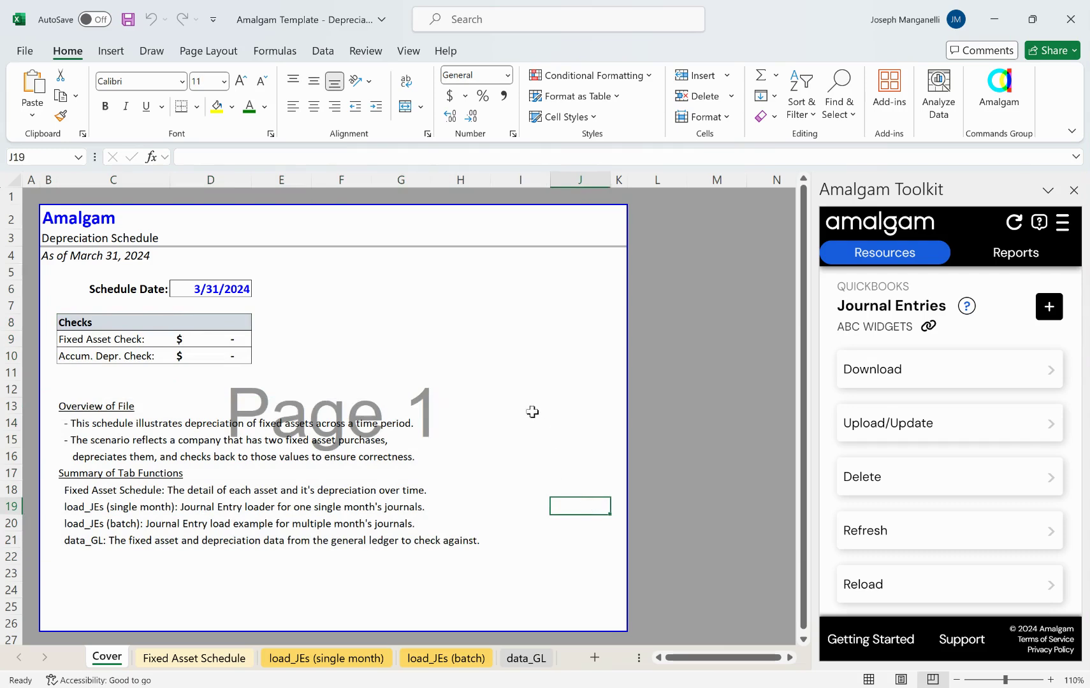
# - Open the Fixed Asset Schedule sheet and close the Amalgam Toolkit pane
pyautogui.click(185, 659)
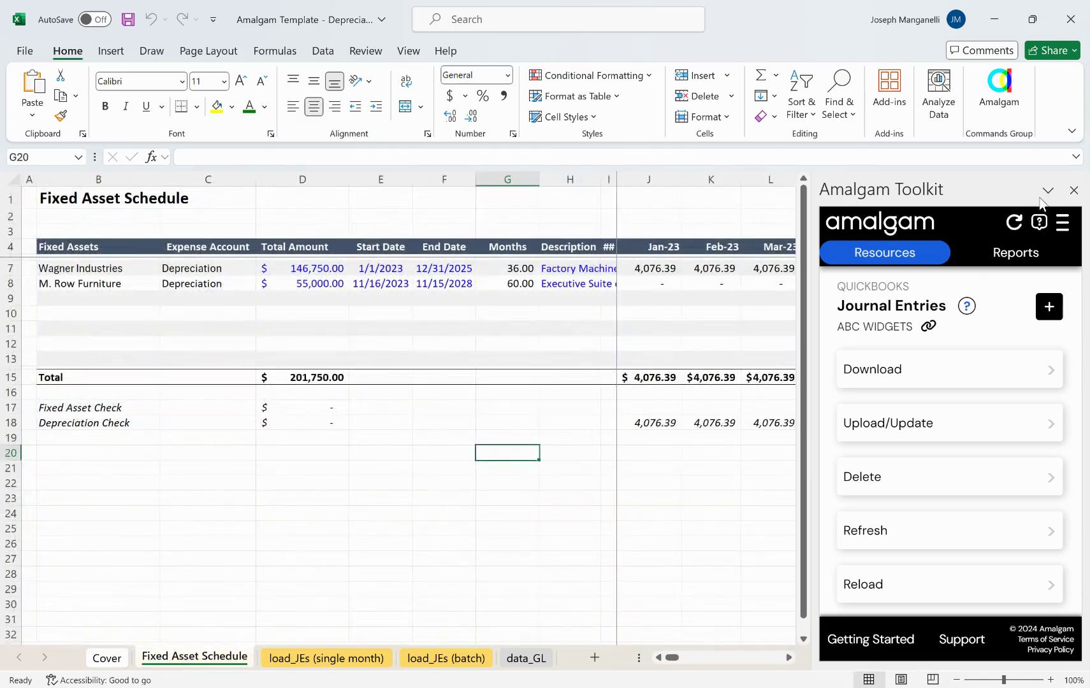
pyautogui.click(1073, 190)
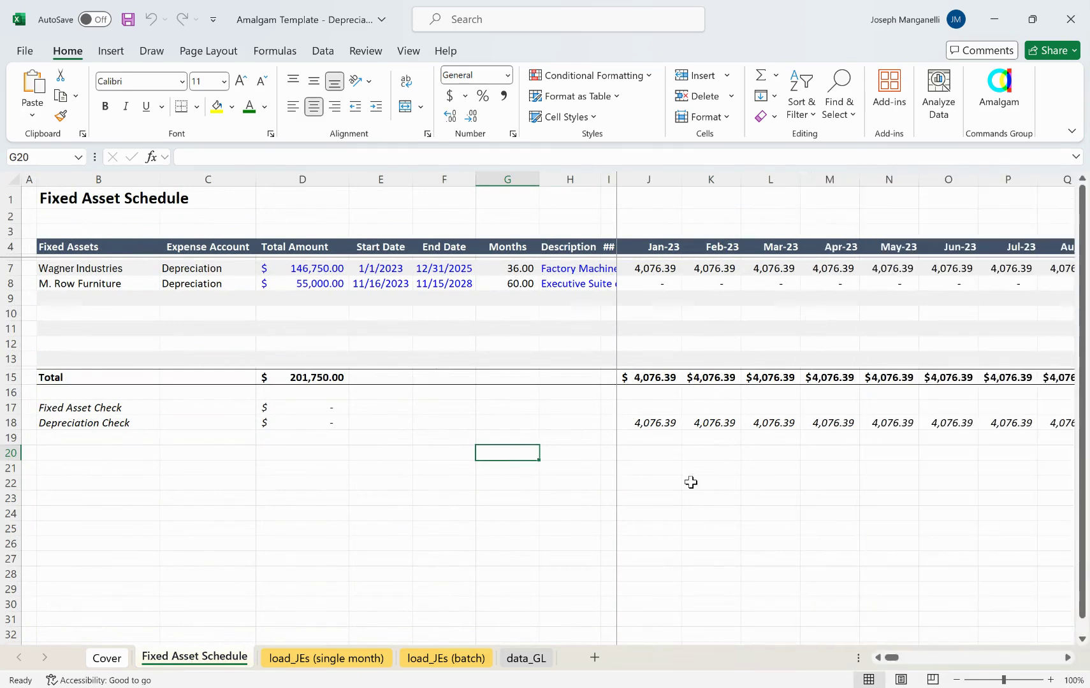
pyautogui.scroll(-1, 690, 482)
pyautogui.scroll(1, 680, 548)
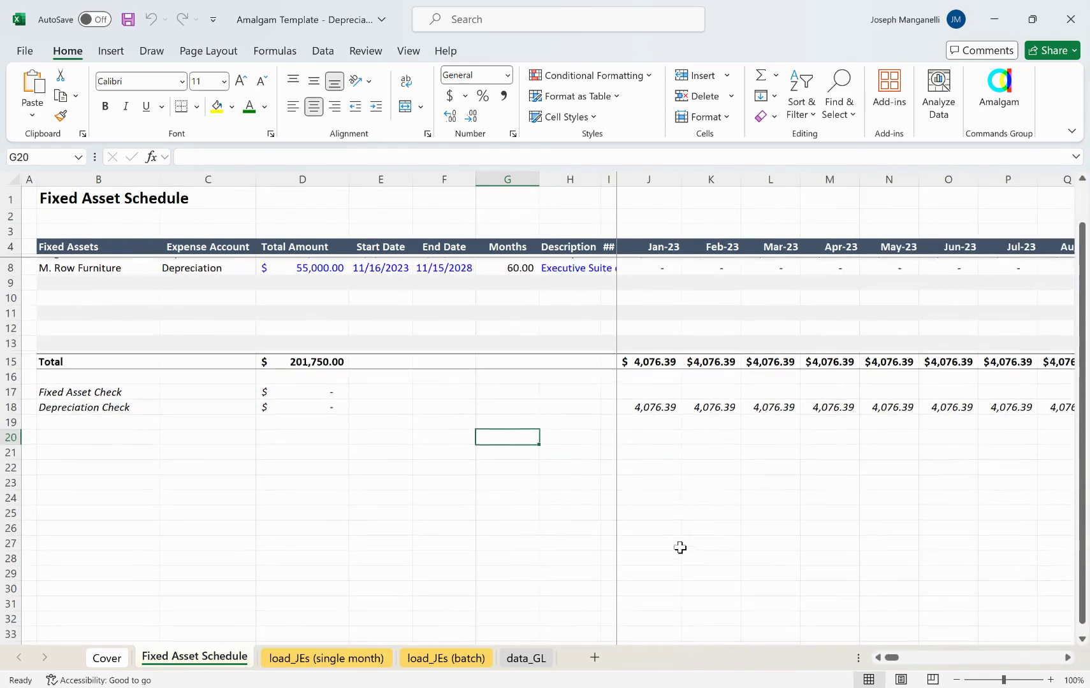
# - Examine the details of the Wagner Industries and M. Row Furniture assets and their monthly depreciation from Jan-23 to Apr-24
pyautogui.moveTo(90, 271); pyautogui.dragTo(561, 281)
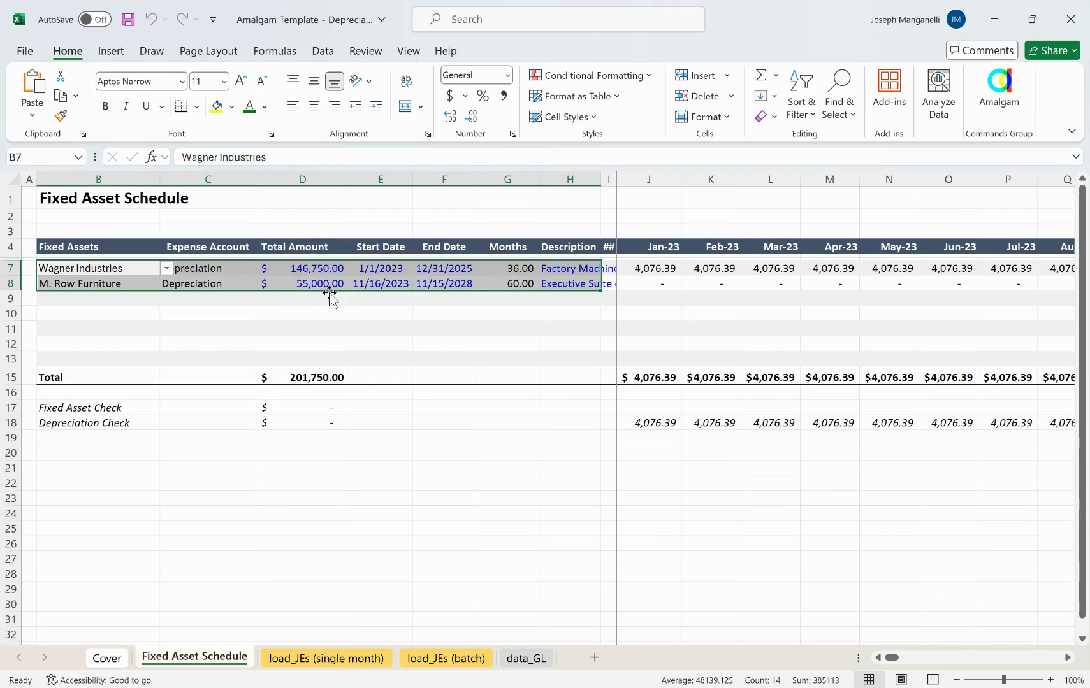
pyautogui.click(425, 329)
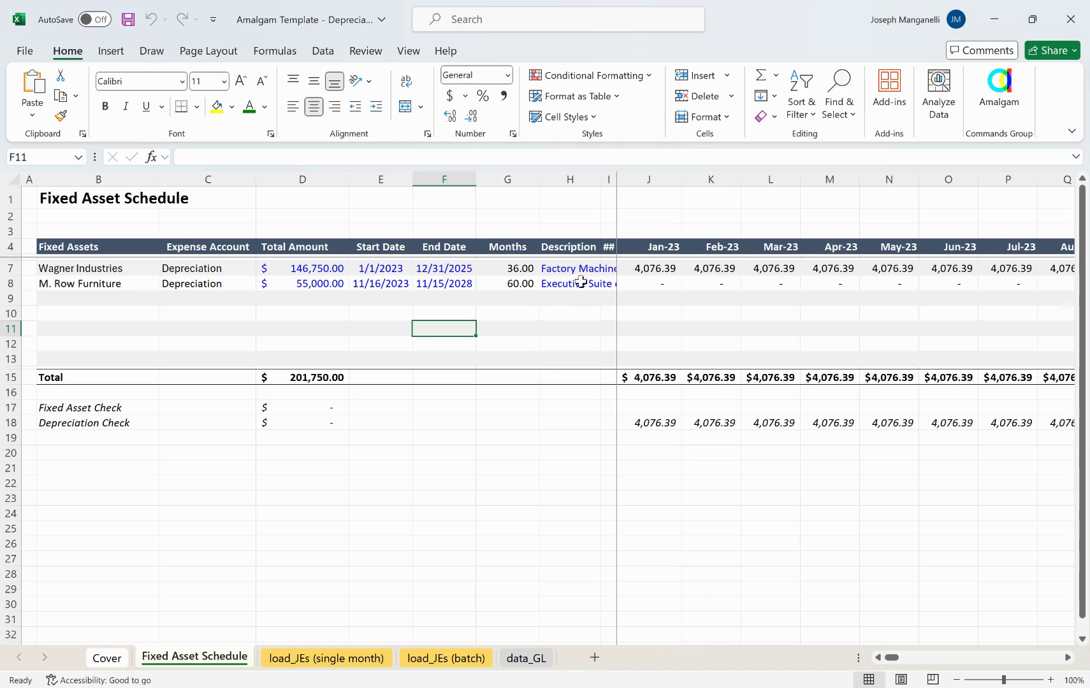
pyautogui.moveTo(637, 271); pyautogui.dragTo(784, 287)
pyautogui.hscroll(7, 784, 287)
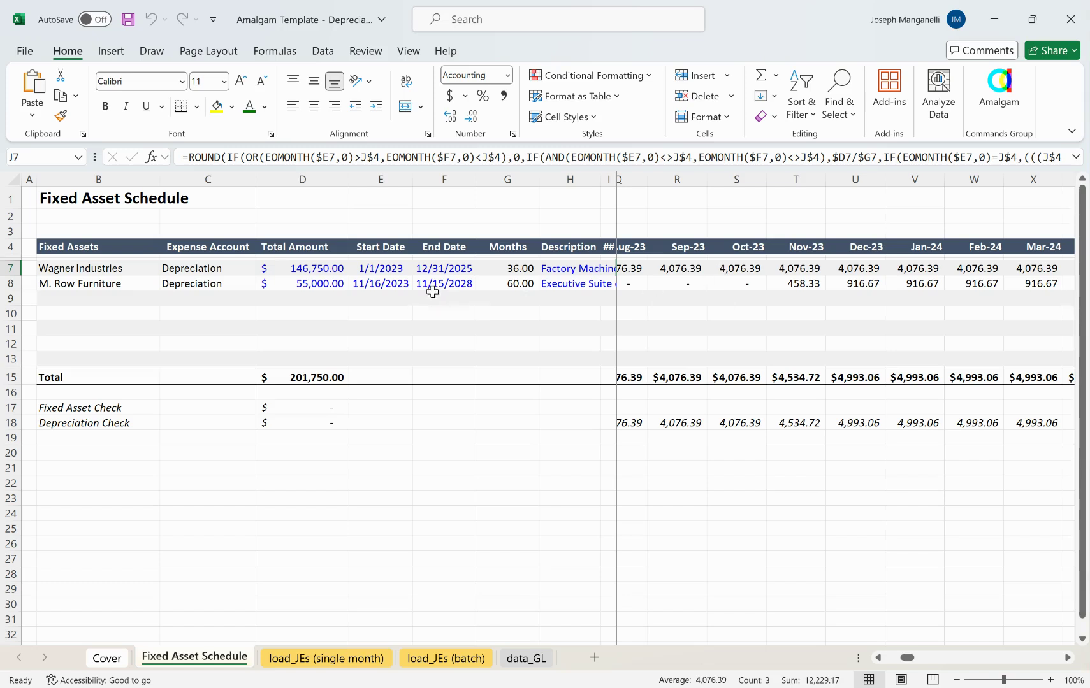
pyautogui.click(13, 283)
pyautogui.click(733, 330)
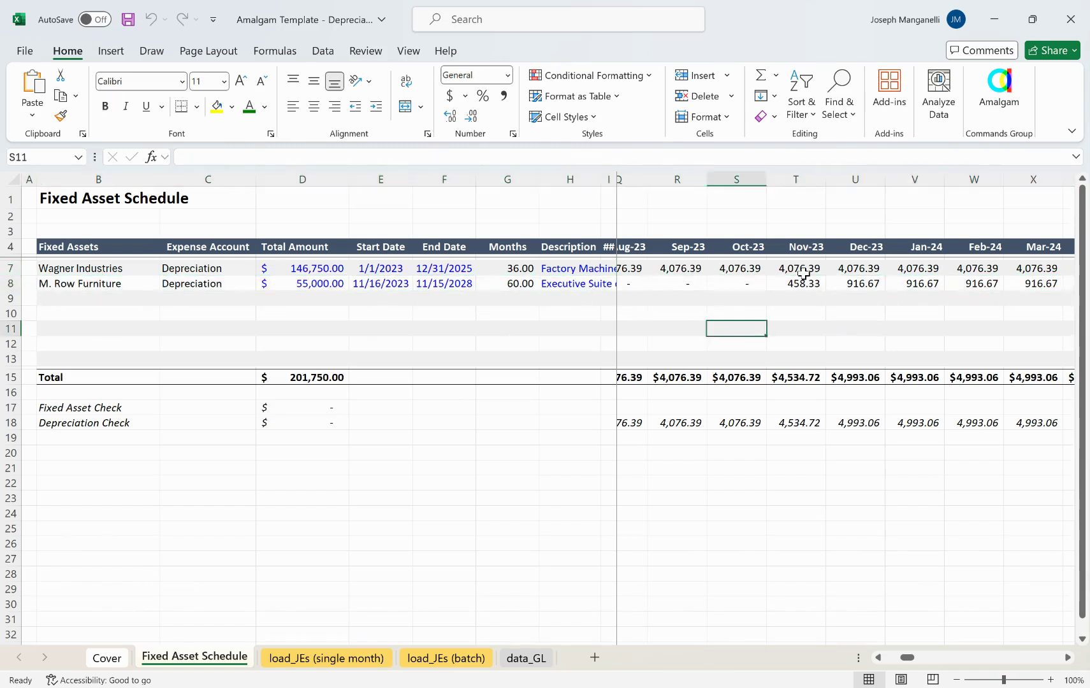
pyautogui.hscroll(3, 856, 320)
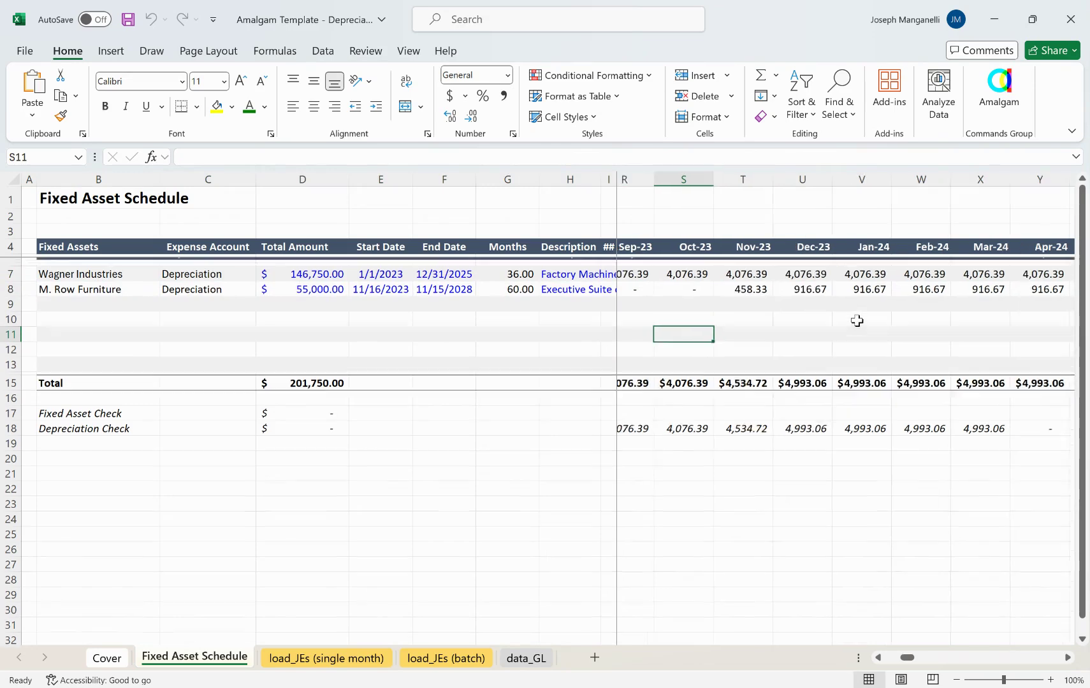
pyautogui.hscroll(-2, 856, 319)
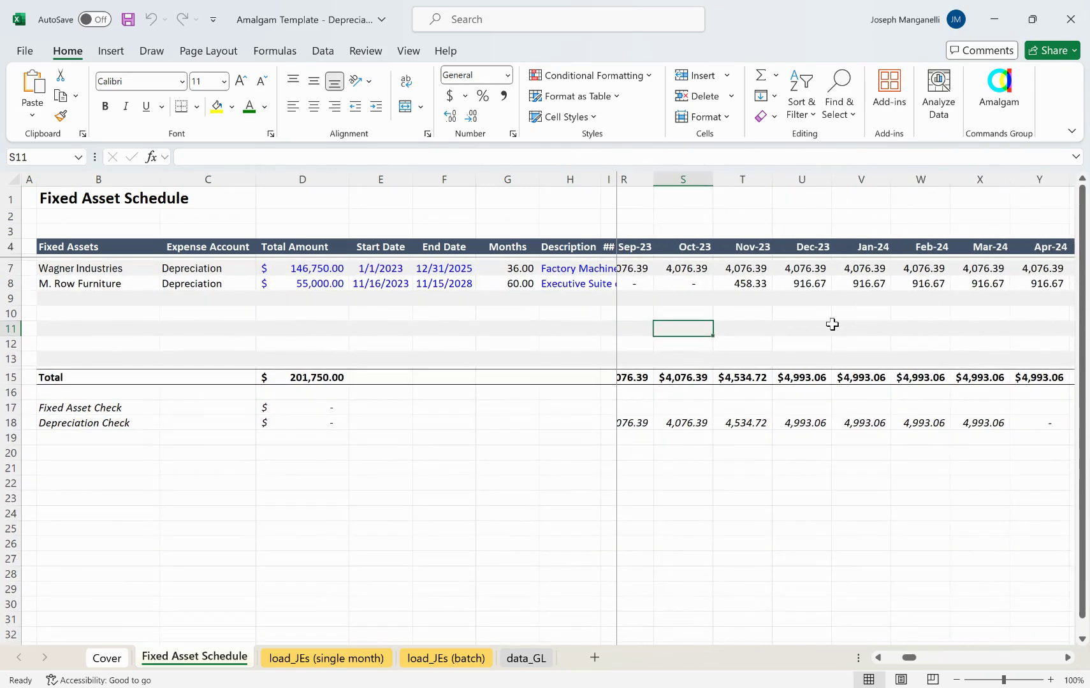
pyautogui.hscroll(-10, 834, 324)
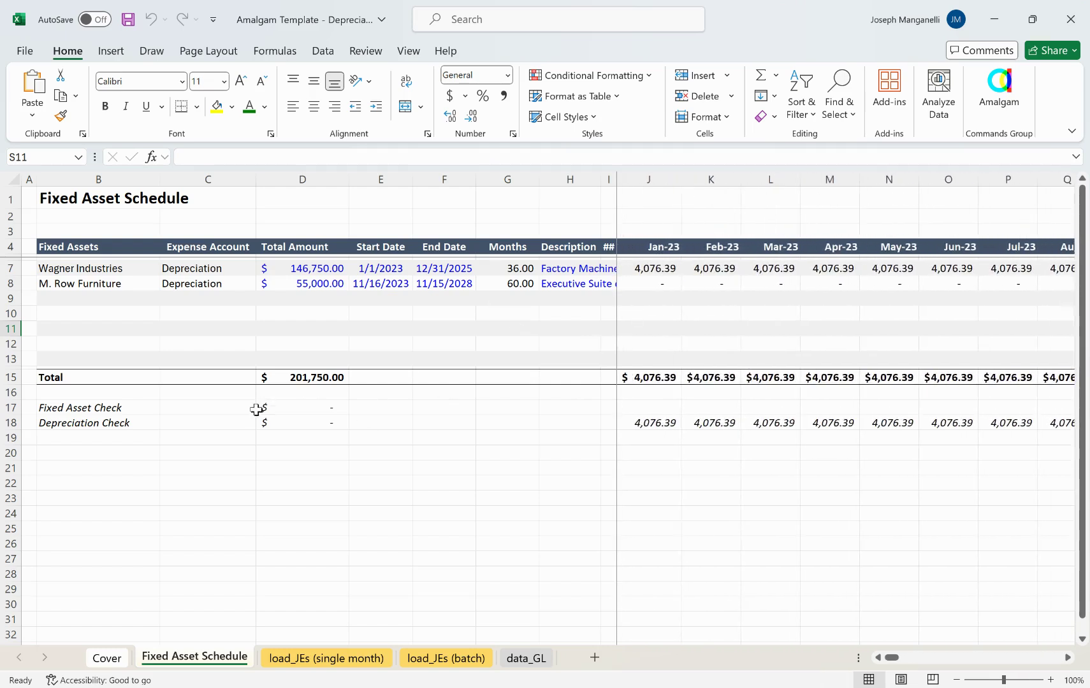
# - Review the Fixed Asset Check and Depreciation Check amounts and the two asset rows on the schedule
pyautogui.moveTo(272, 408); pyautogui.dragTo(272, 423)
pyautogui.click(723, 329)
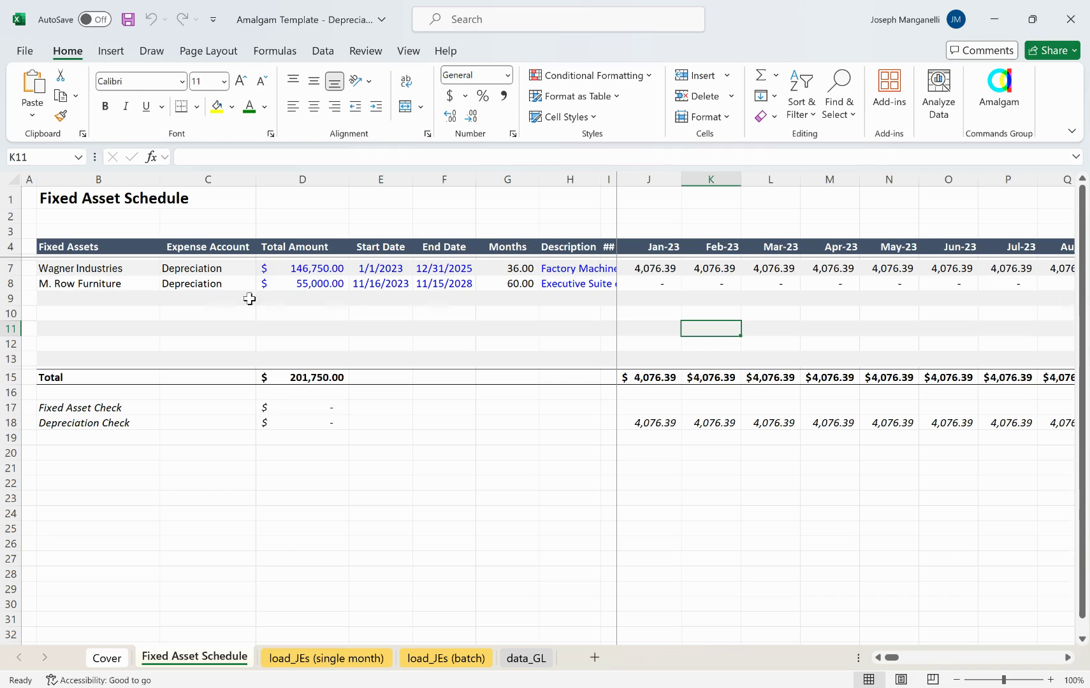
pyautogui.moveTo(96, 283); pyautogui.dragTo(547, 271)
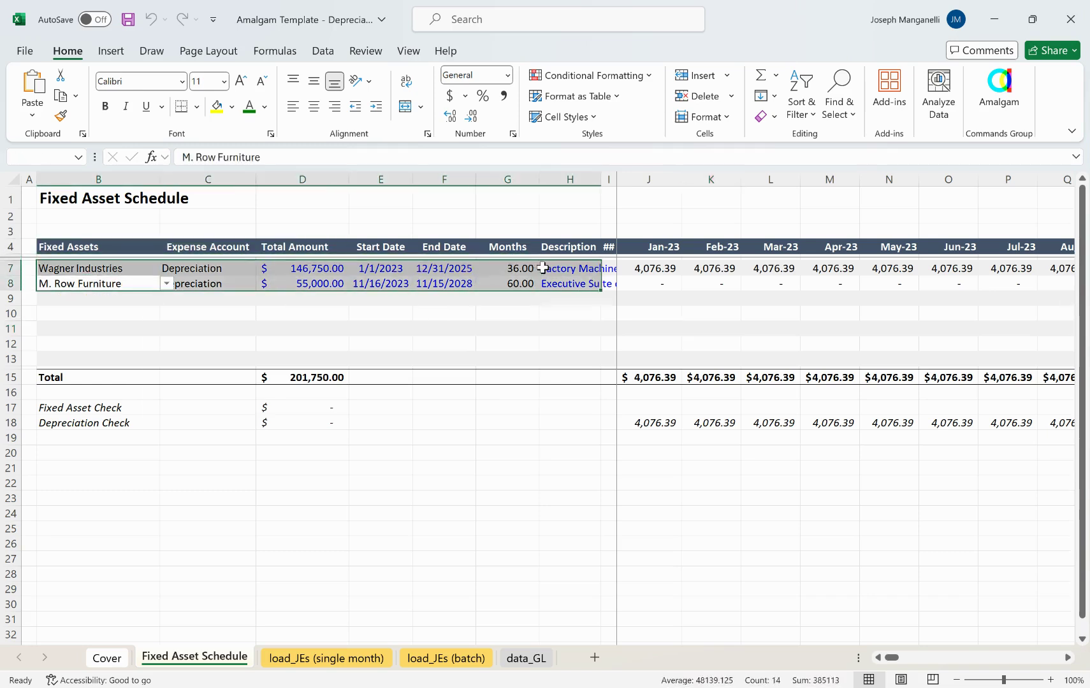
pyautogui.click(448, 314)
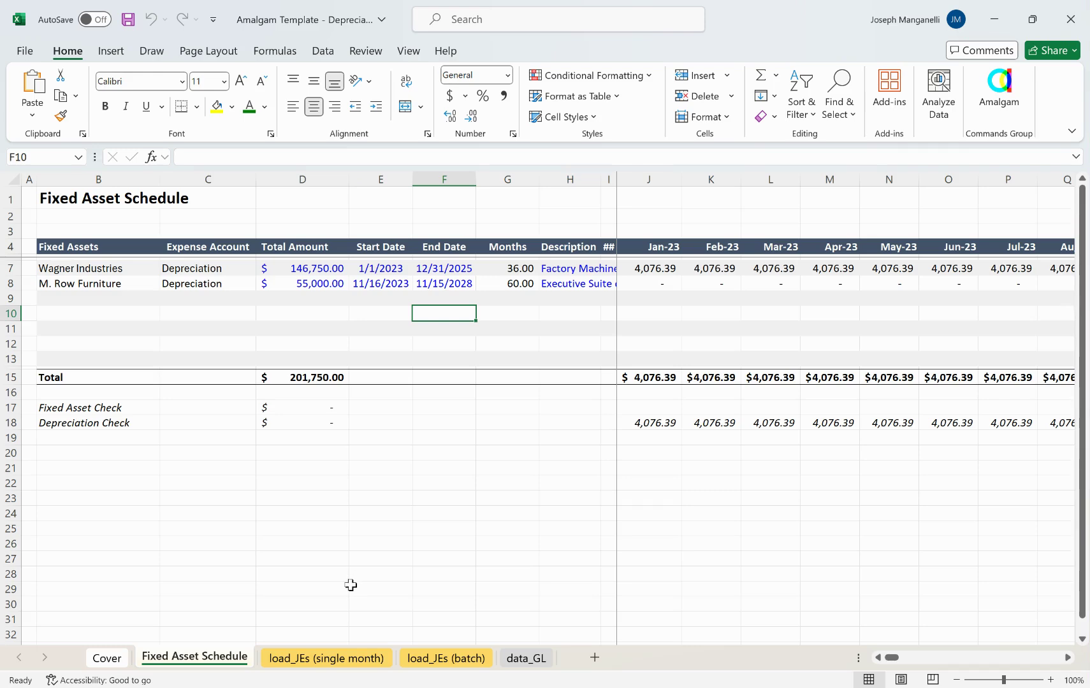
# - Open the load_JEs (single month) sheet and examine the date, amounts, accounts and descriptions of the factory machinery entry
pyautogui.click(315, 662)
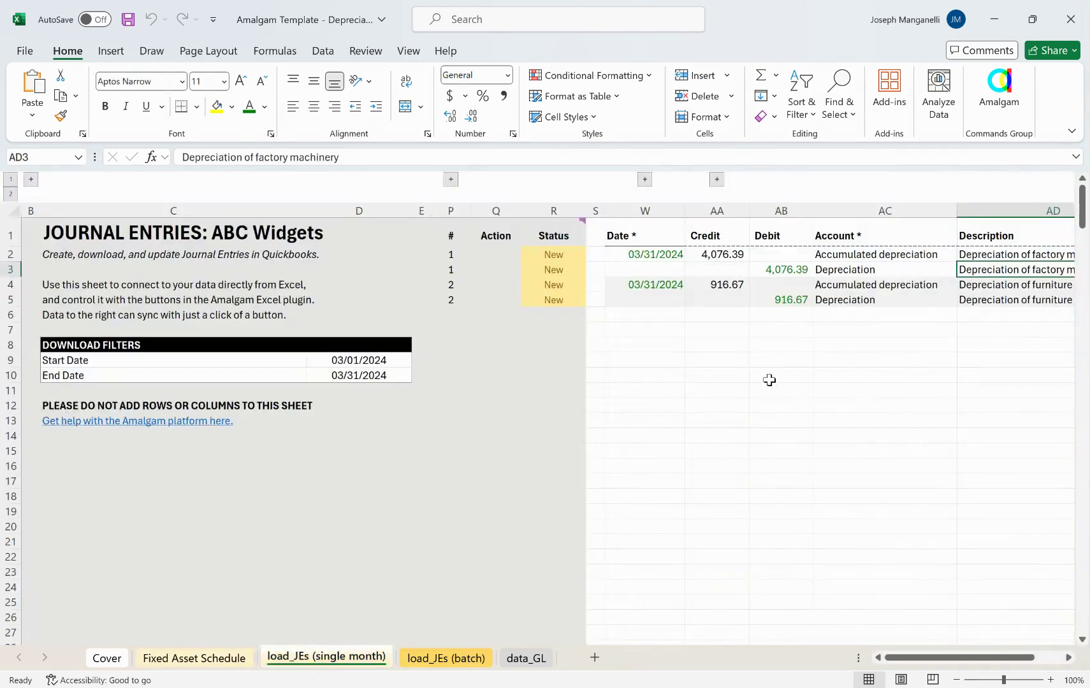
pyautogui.moveTo(481, 256); pyautogui.dragTo(800, 270)
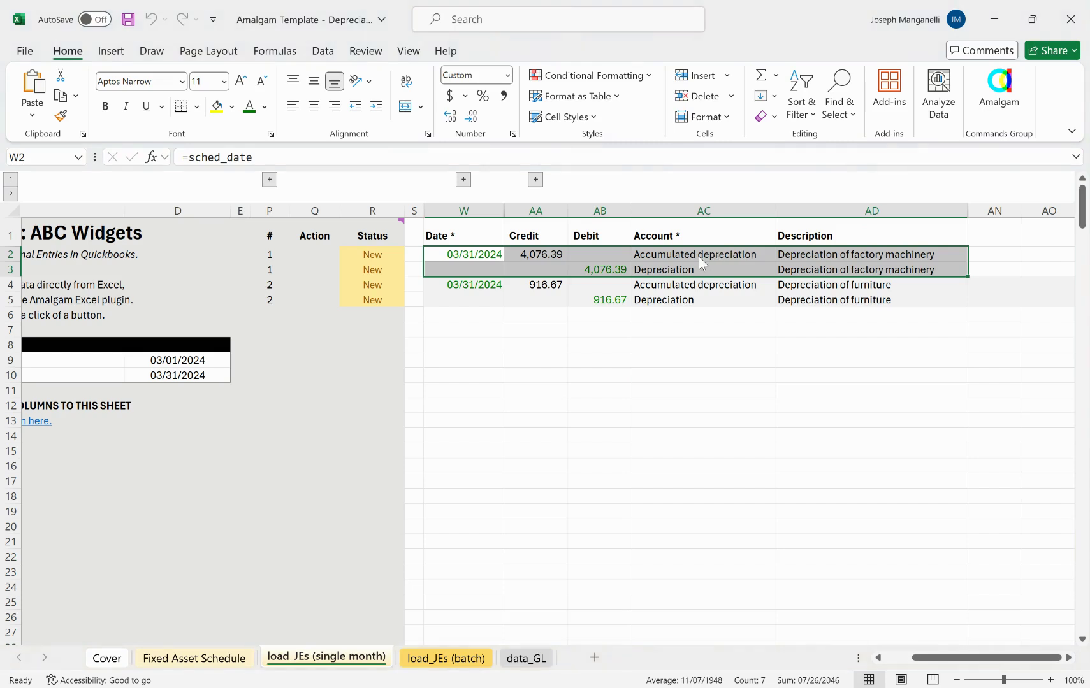
pyautogui.hotkey('ctrl', 'c')
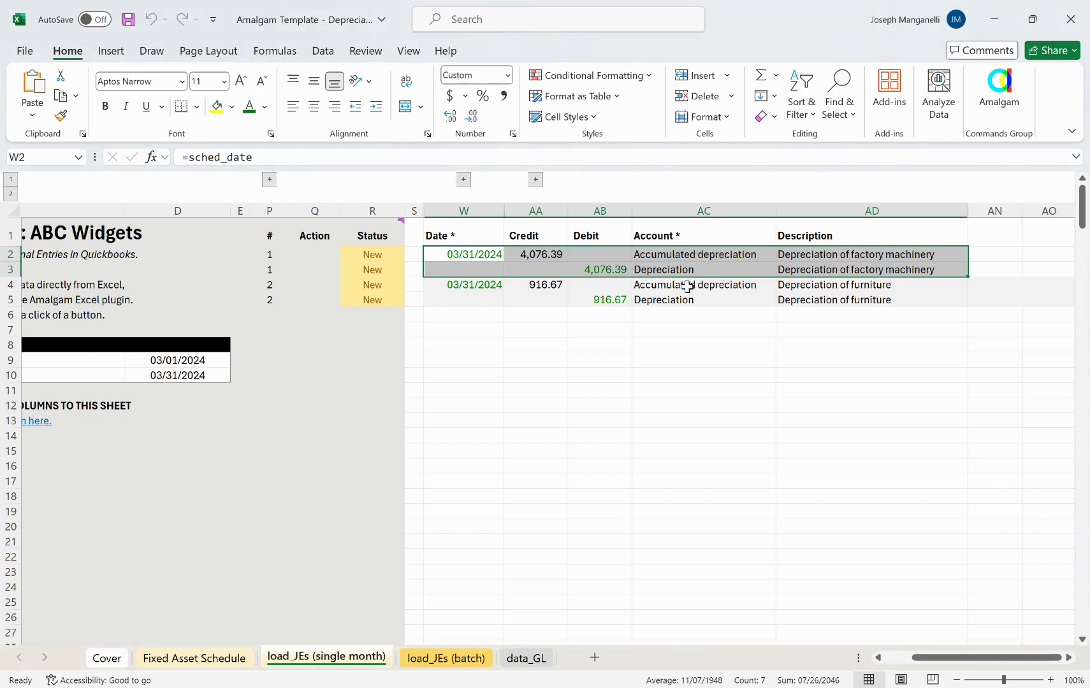
pyautogui.click(802, 318)
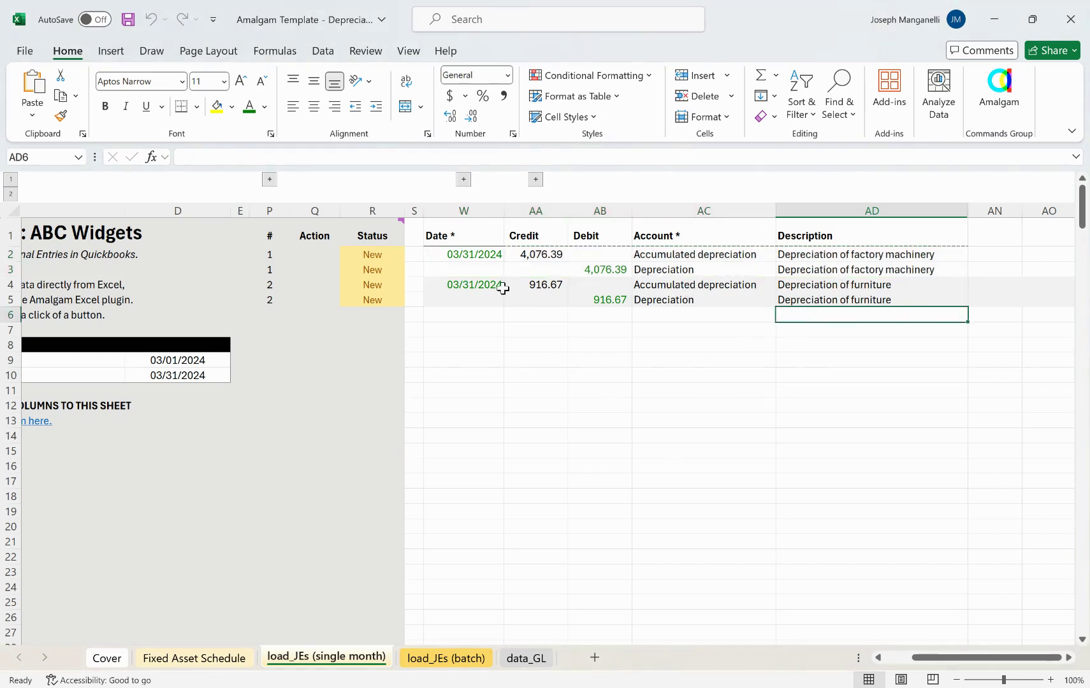
pyautogui.moveTo(480, 257); pyautogui.dragTo(610, 270)
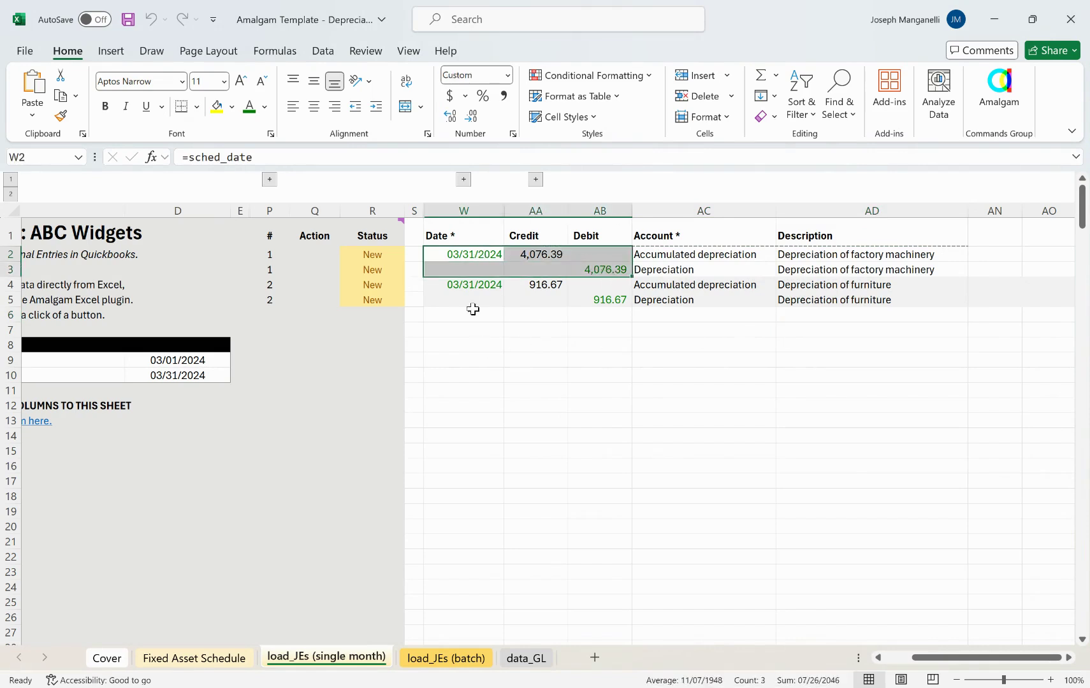
# - Try 2/28/2023 as the date of the furniture depreciation entry, check its credit and debit, and undo the date change
pyautogui.click(467, 288)
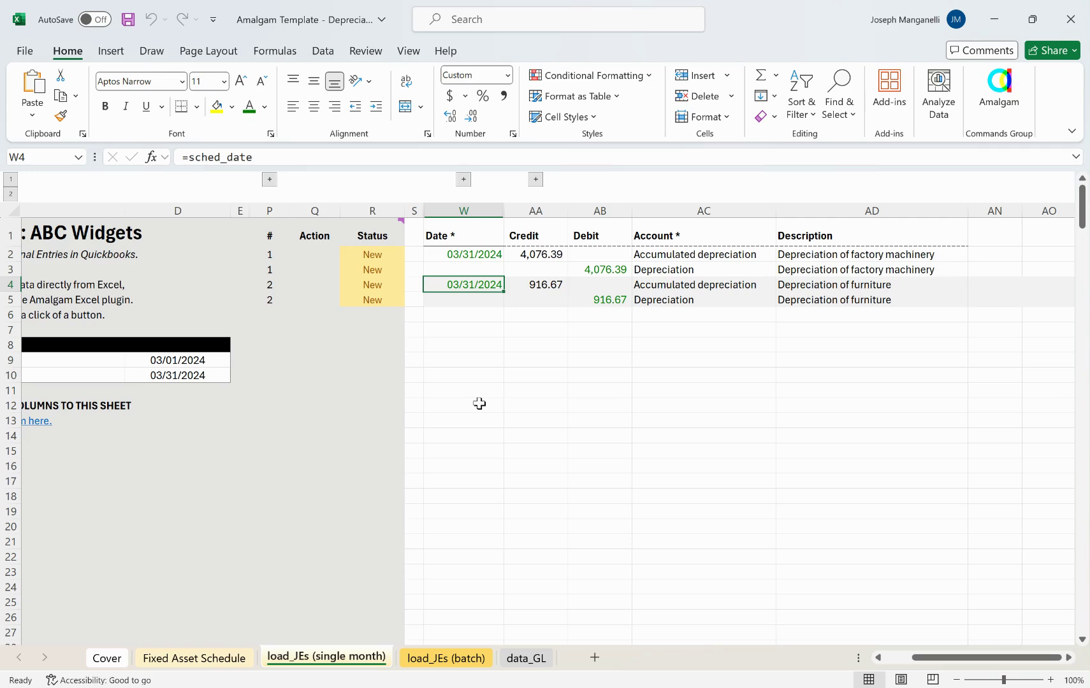
pyautogui.write('2/')
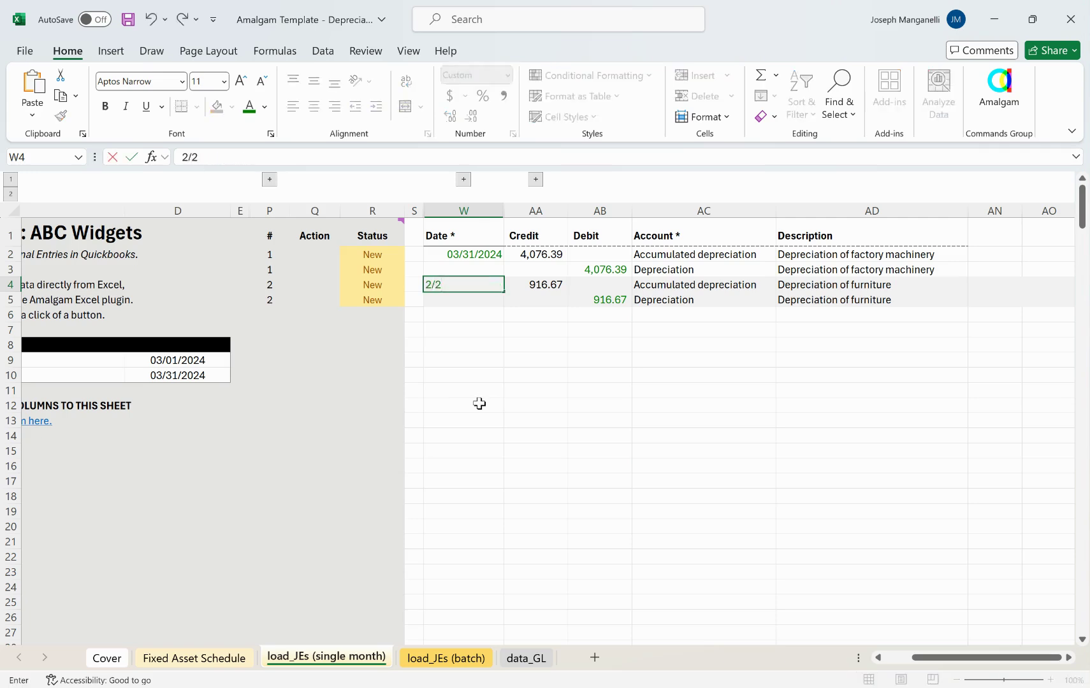
pyautogui.write('28/2023')
pyautogui.press('Return')
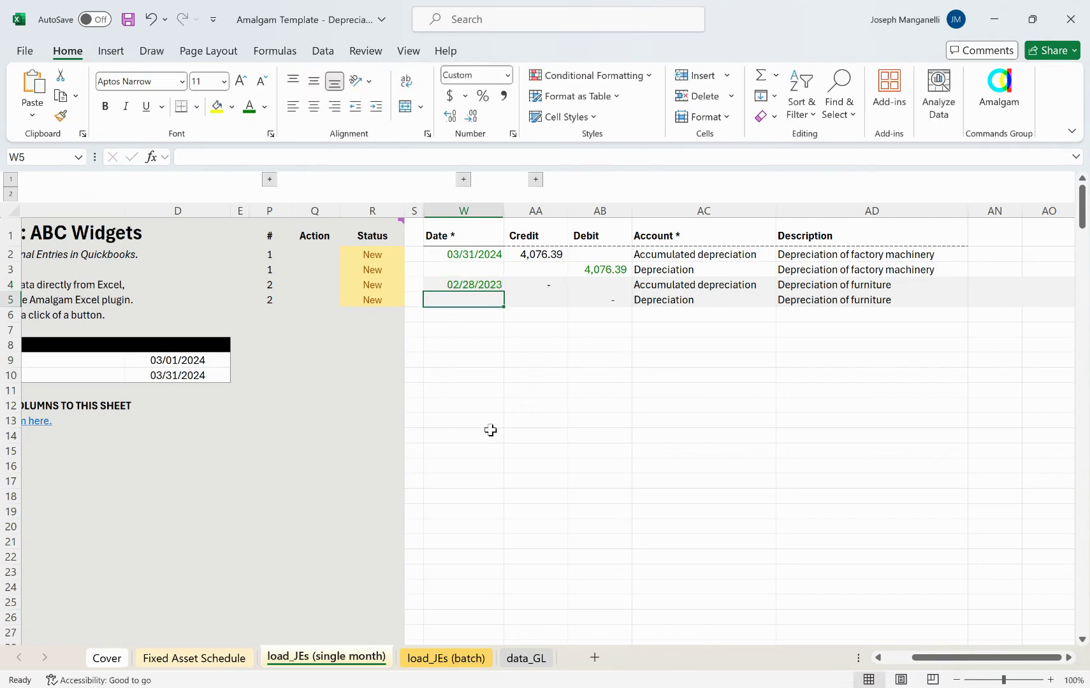
pyautogui.click(549, 284)
pyautogui.moveTo(548, 285); pyautogui.dragTo(601, 299)
pyautogui.click(585, 361)
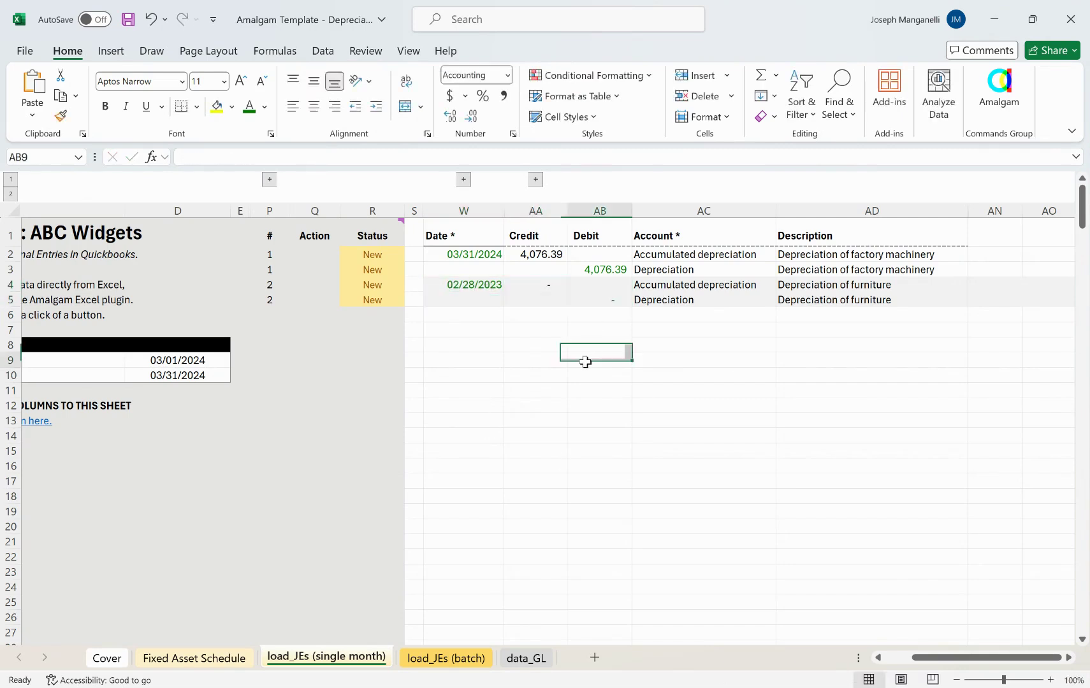
pyautogui.hotkey('ctrl', 'z')
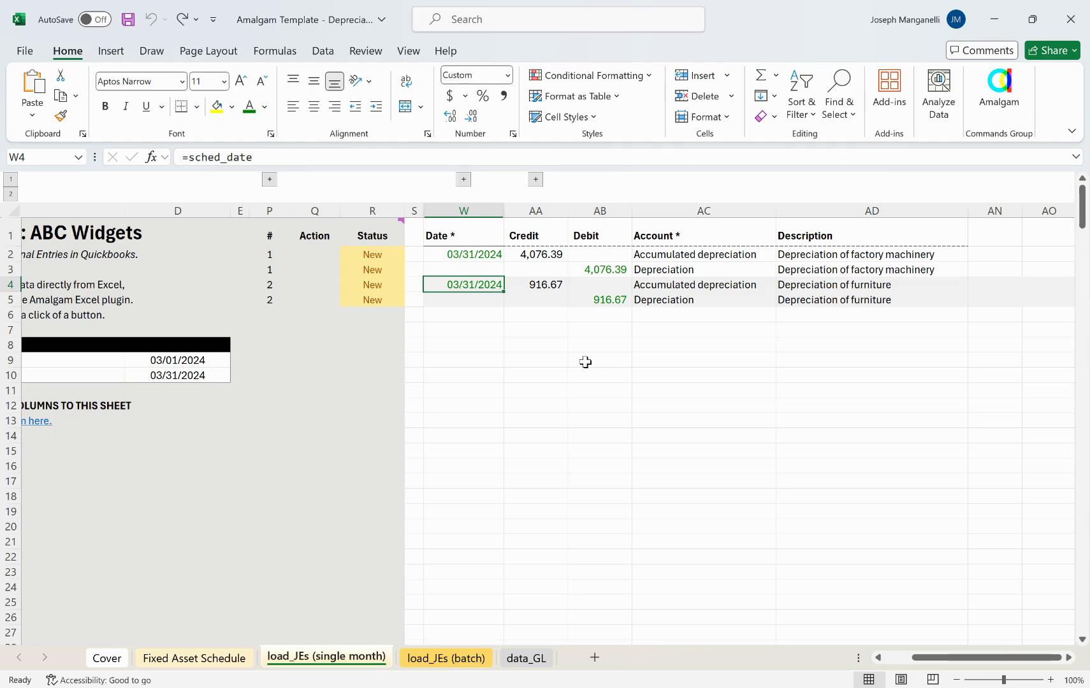
# - Open the load_JEs (batch) sheet and examine the month-end dates, amounts and accounts of the multi-month journal entries
pyautogui.hscroll(-5, 585, 361)
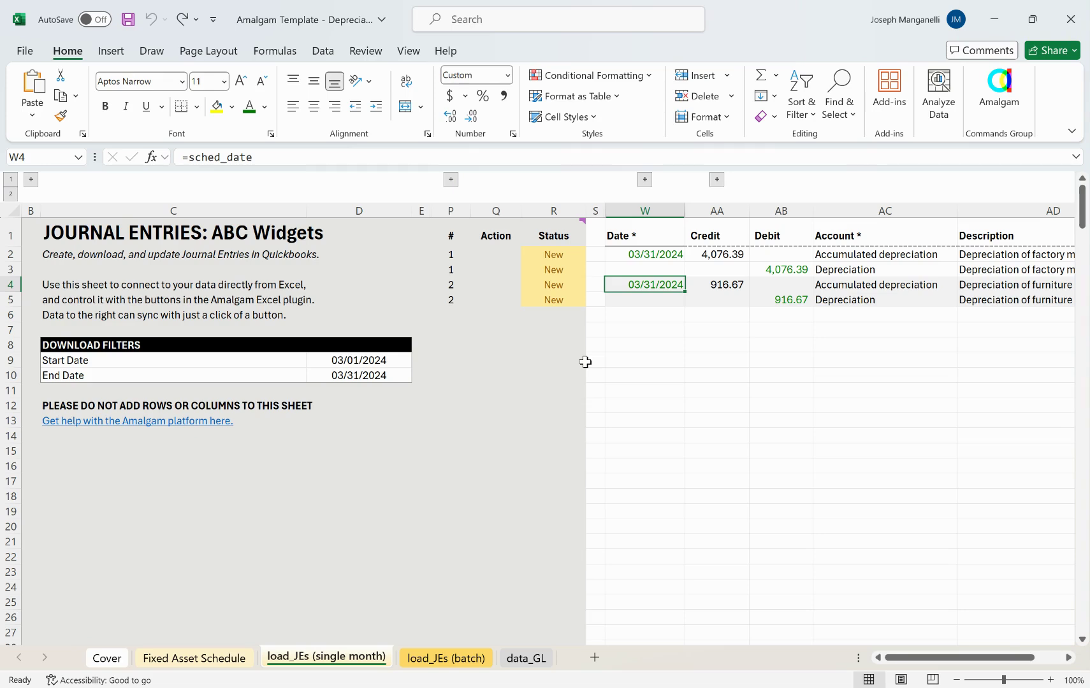
pyautogui.click(445, 658)
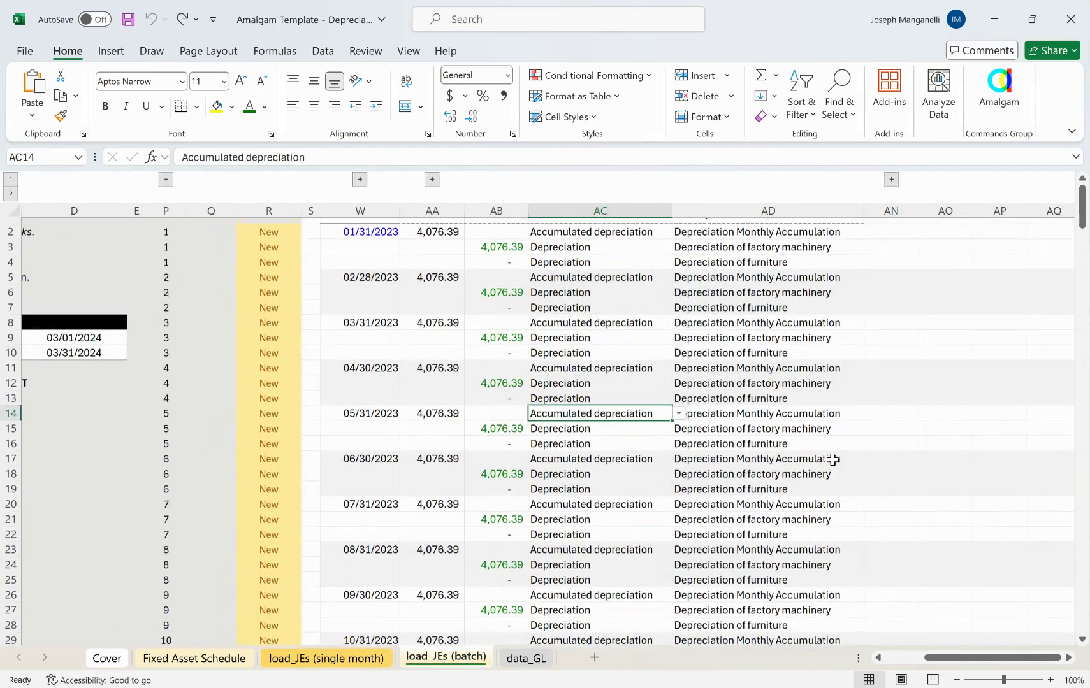
pyautogui.moveTo(375, 245); pyautogui.dragTo(366, 381)
pyautogui.scroll(-1, 477, 310)
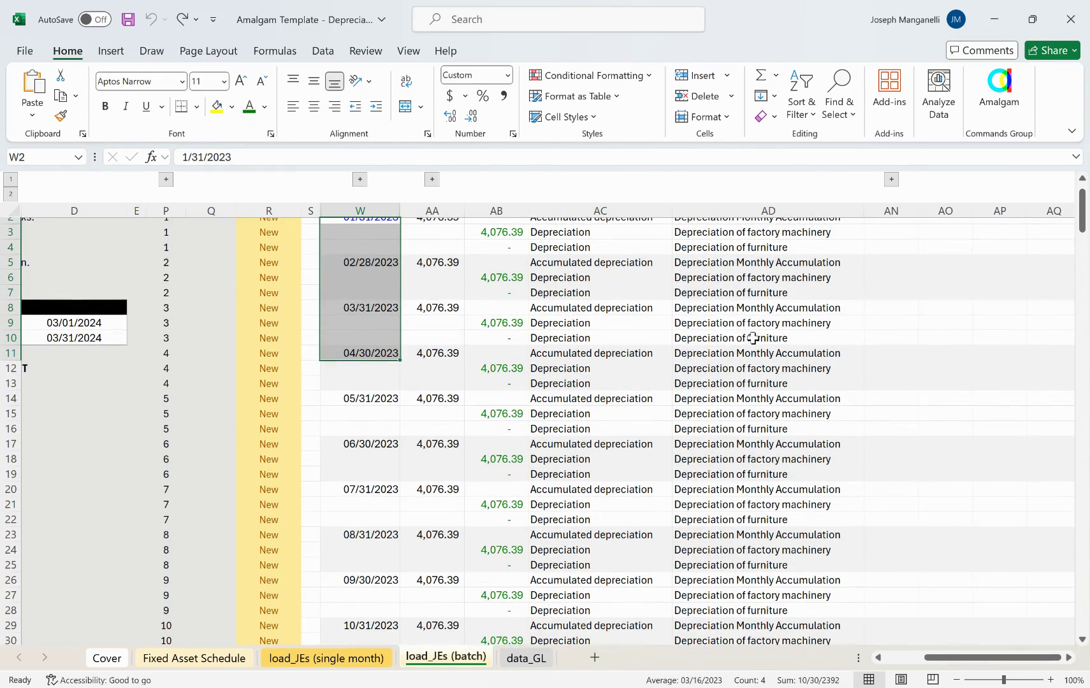
pyautogui.scroll(1, 584, 357)
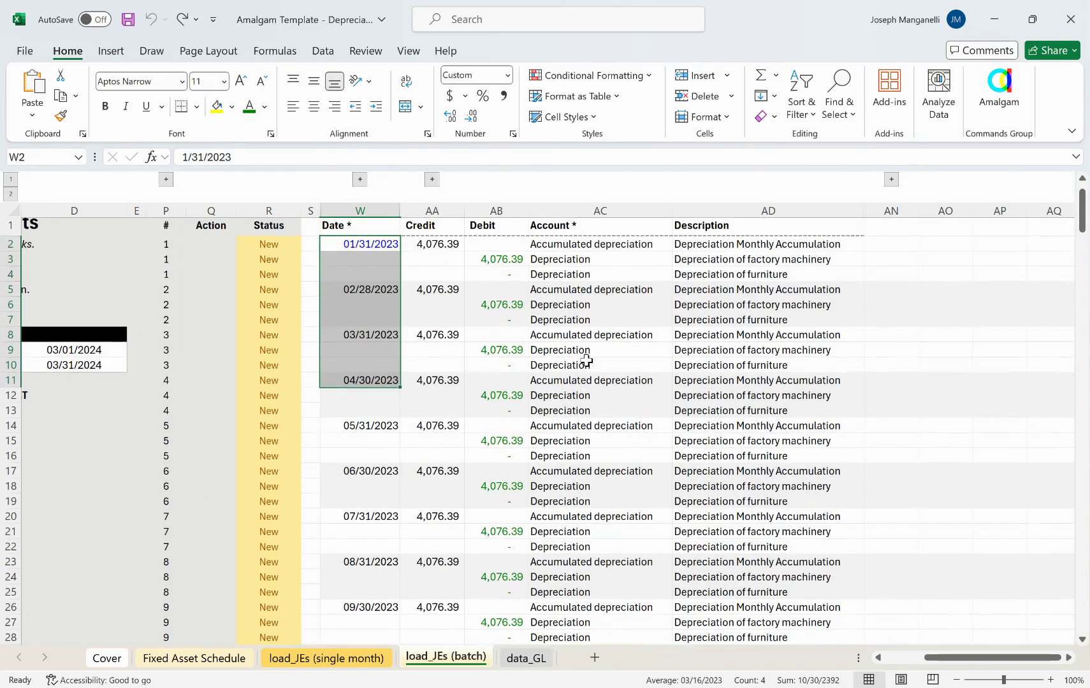
pyautogui.click(373, 257)
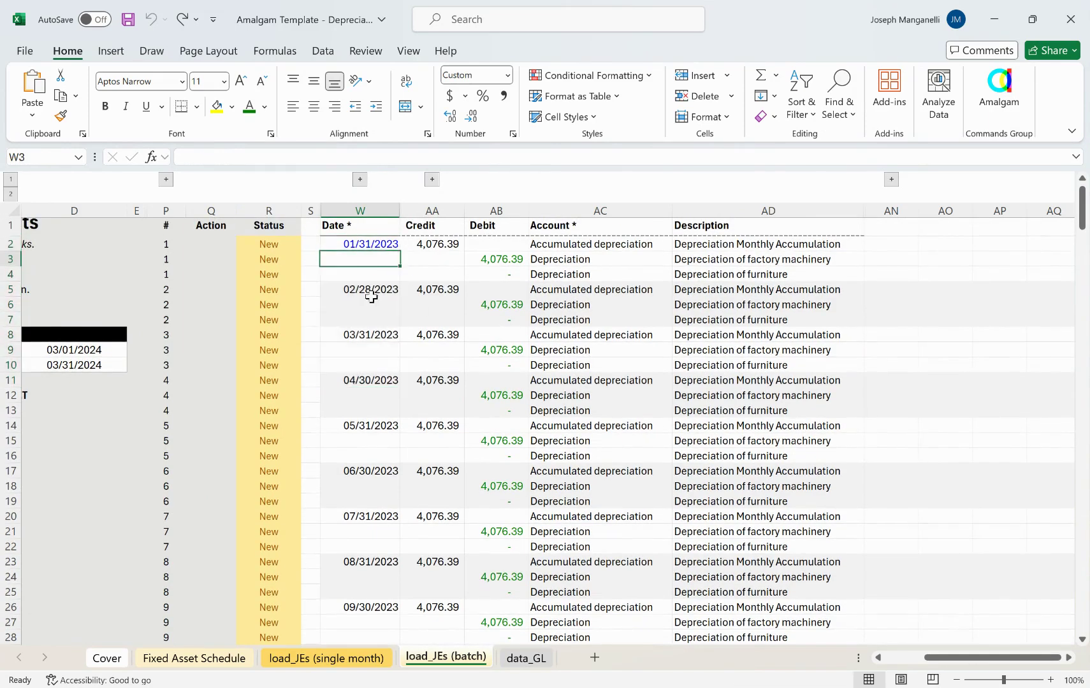
pyautogui.scroll(-9, 367, 368)
pyautogui.scroll(2, 368, 368)
pyautogui.scroll(7, 367, 368)
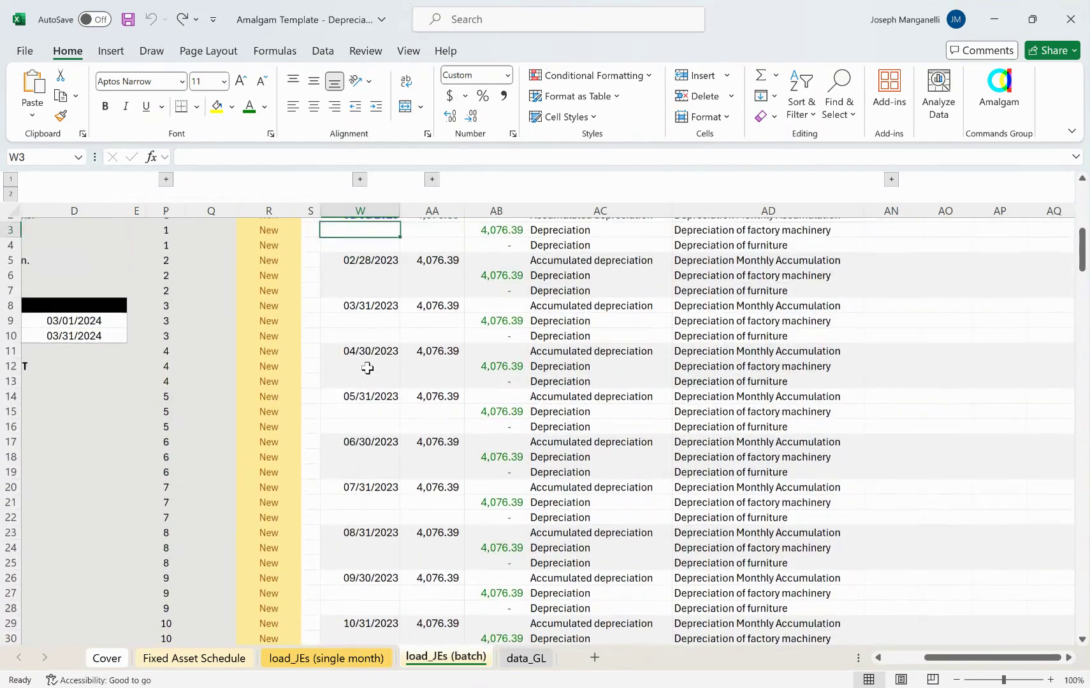
pyautogui.scroll(1, 367, 368)
pyautogui.hscroll(-3, 368, 368)
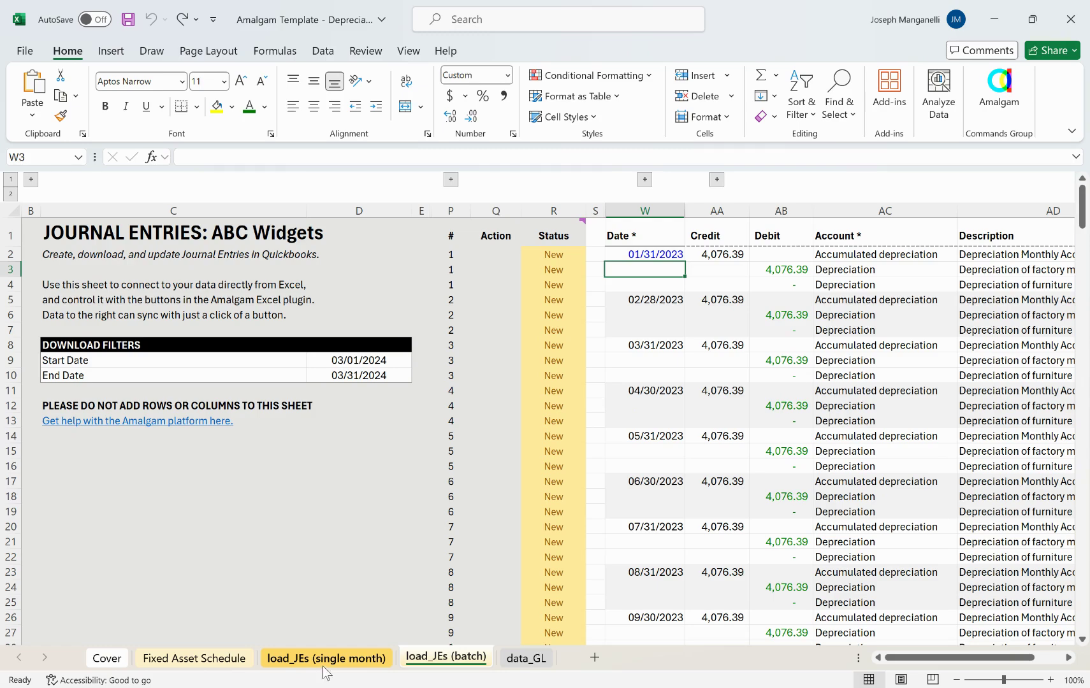
# - Open the data_GL sheet and examine the general ledger transactions and the summary of fixed asset and accumulated depreciation totals
pyautogui.click(522, 659)
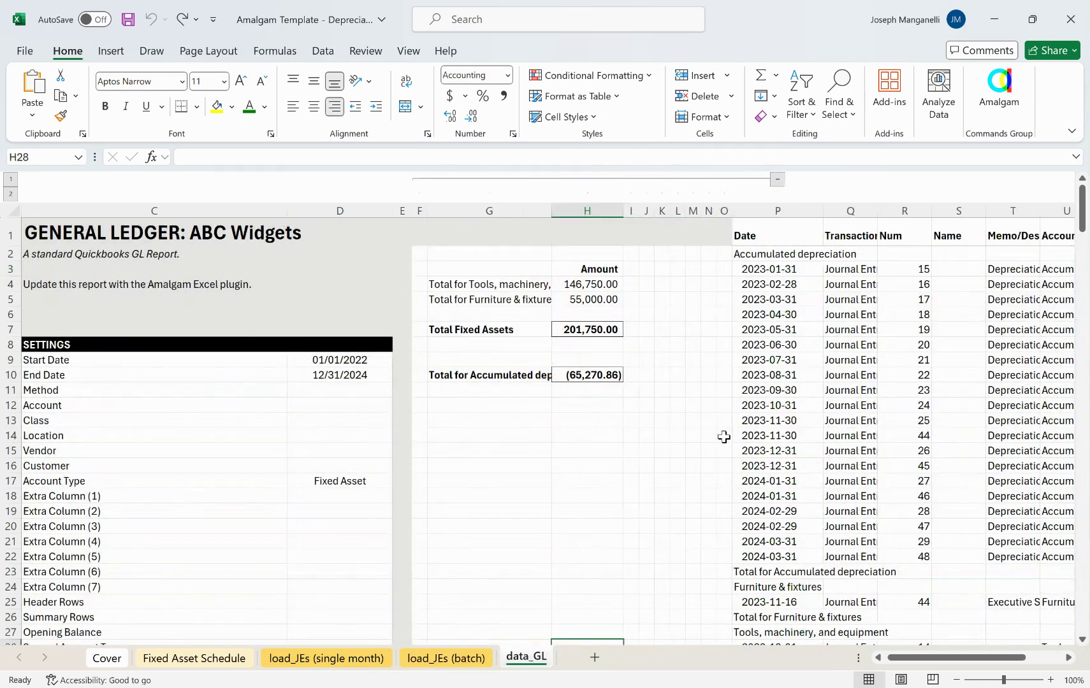
pyautogui.hscroll(4, 724, 437)
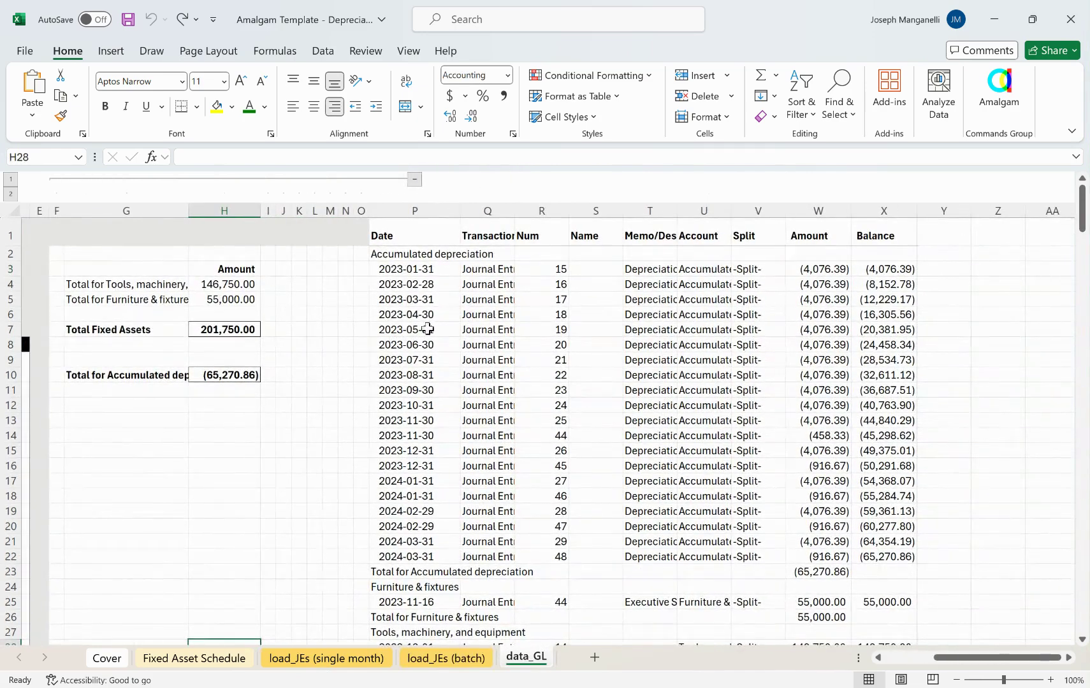
pyautogui.scroll(-3, 546, 397)
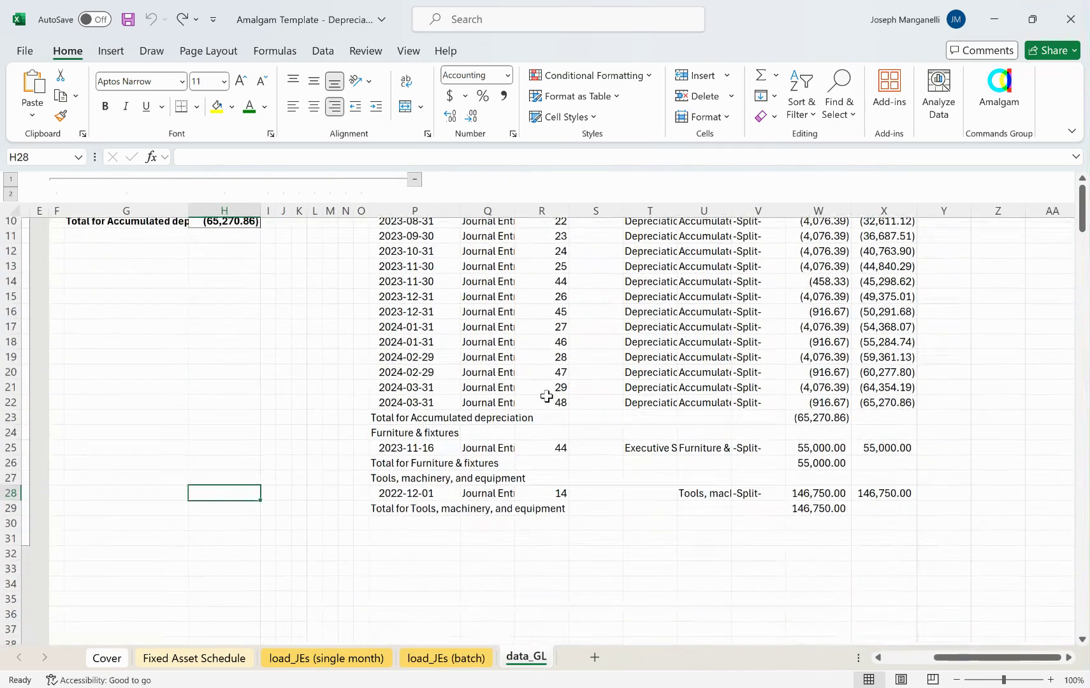
pyautogui.scroll(2, 546, 396)
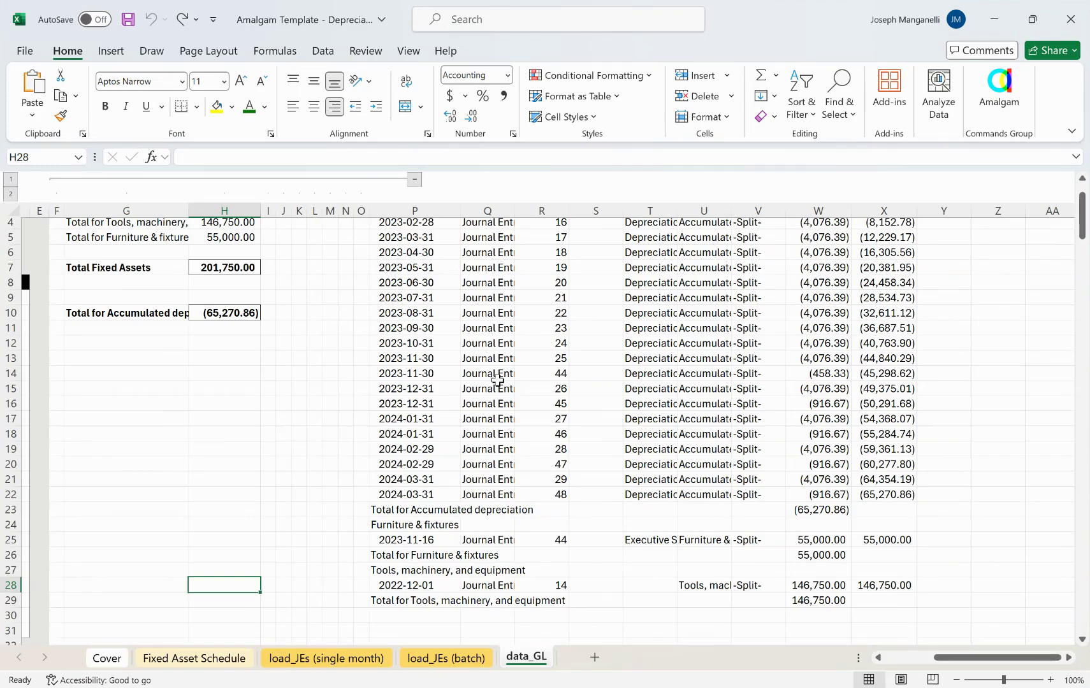
pyautogui.scroll(1, 496, 382)
pyautogui.moveTo(136, 275); pyautogui.dragTo(241, 418)
pyautogui.hscroll(-2, 303, 398)
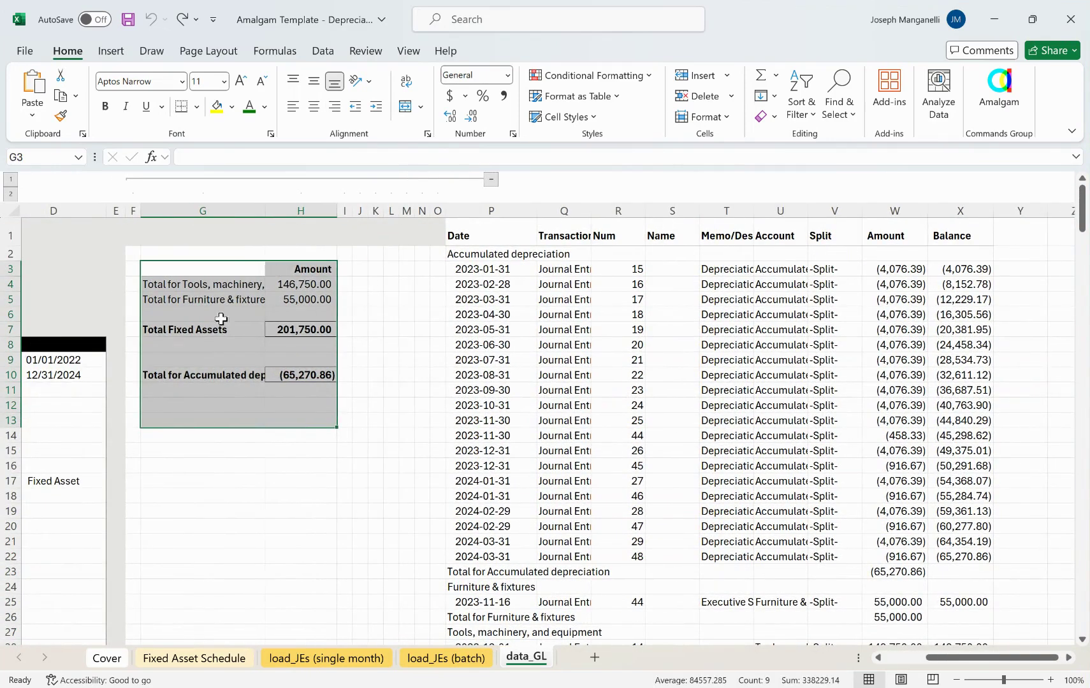
pyautogui.click(395, 362)
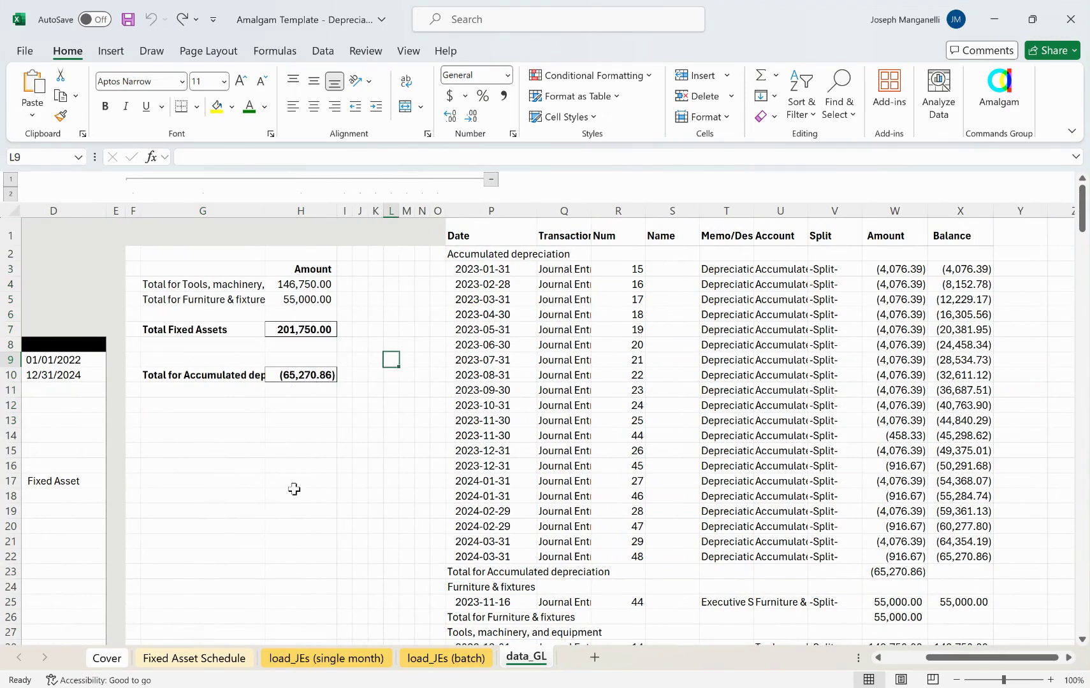
# - Return to the Cover sheet and inspect the Fixed Asset Check and Accum. Depr. Check amounts
pyautogui.click(106, 659)
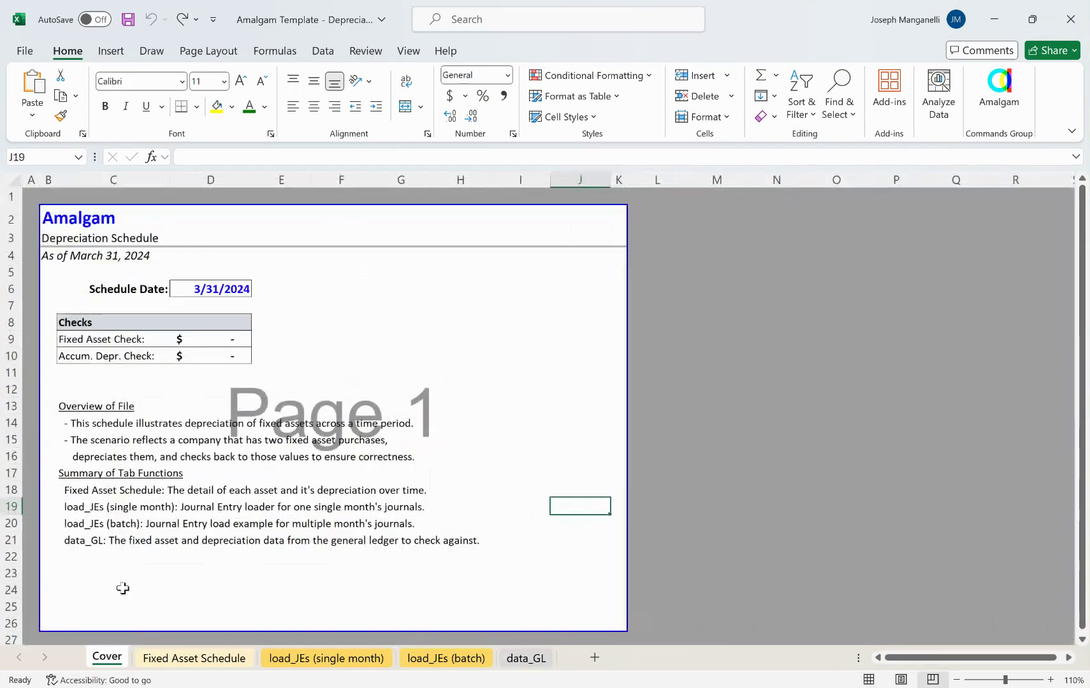
pyautogui.click(205, 337)
pyautogui.click(216, 357)
pyautogui.click(396, 323)
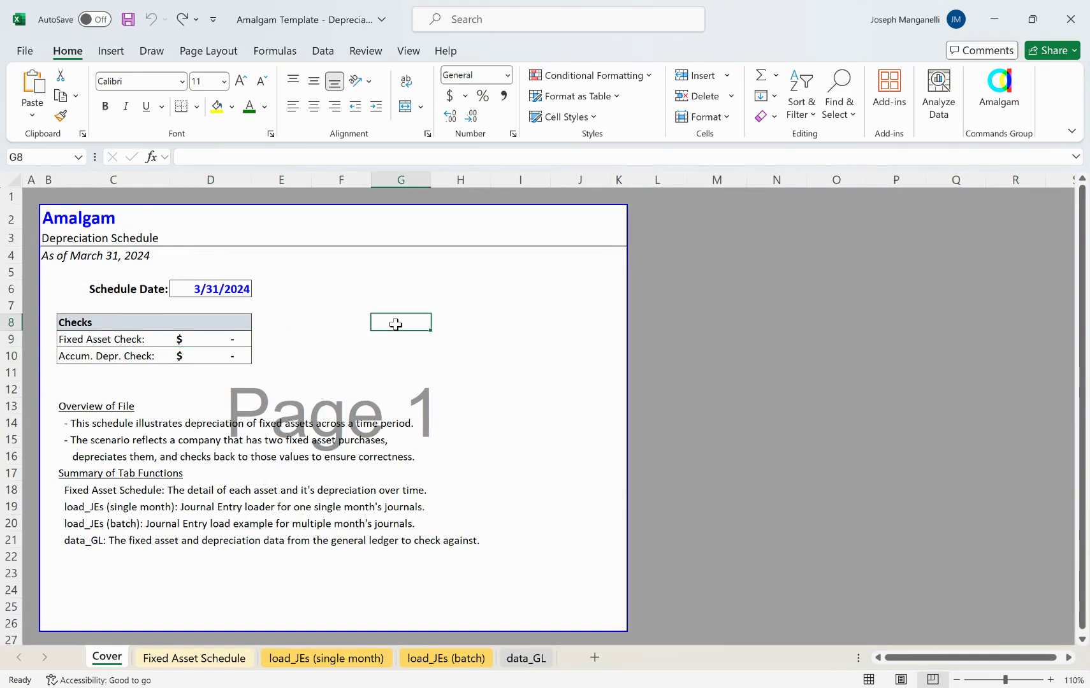